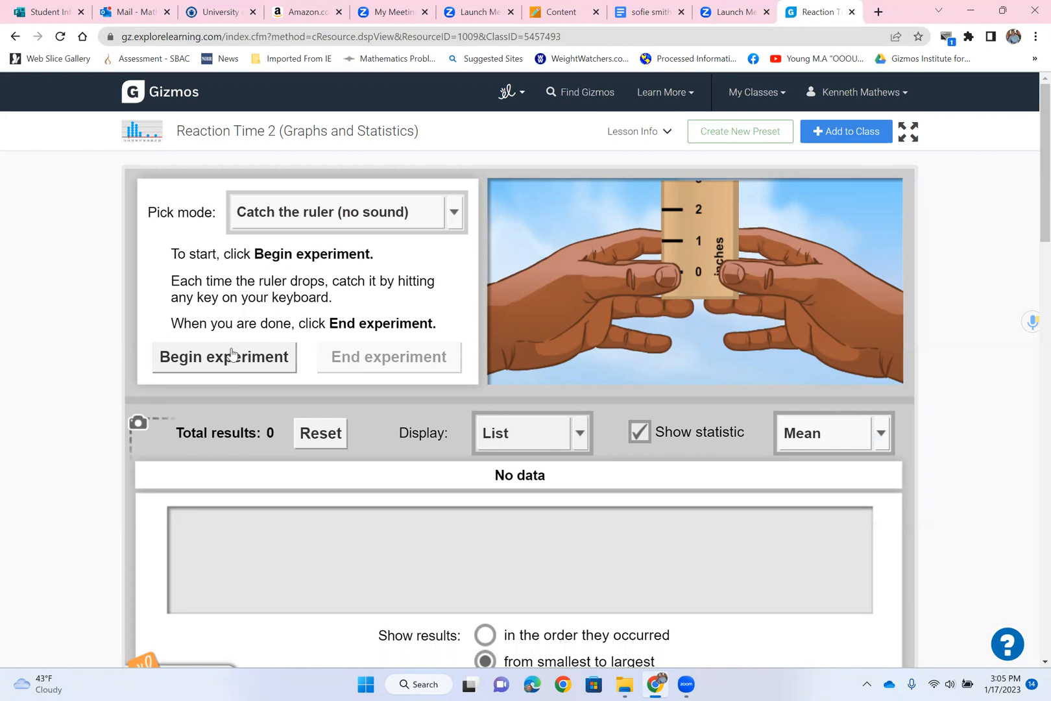
# Step: Run the Catch the ruler (no sound) experiment, catching the falling ruler five times, and end it
pyautogui.click(232, 358)
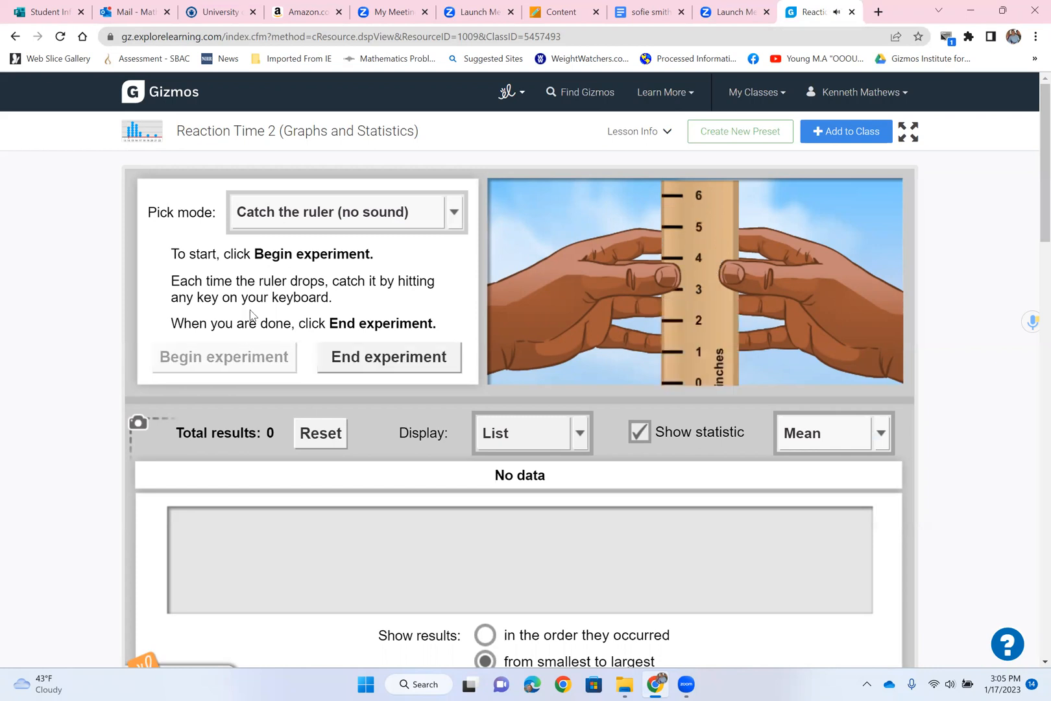
pyautogui.press('space')
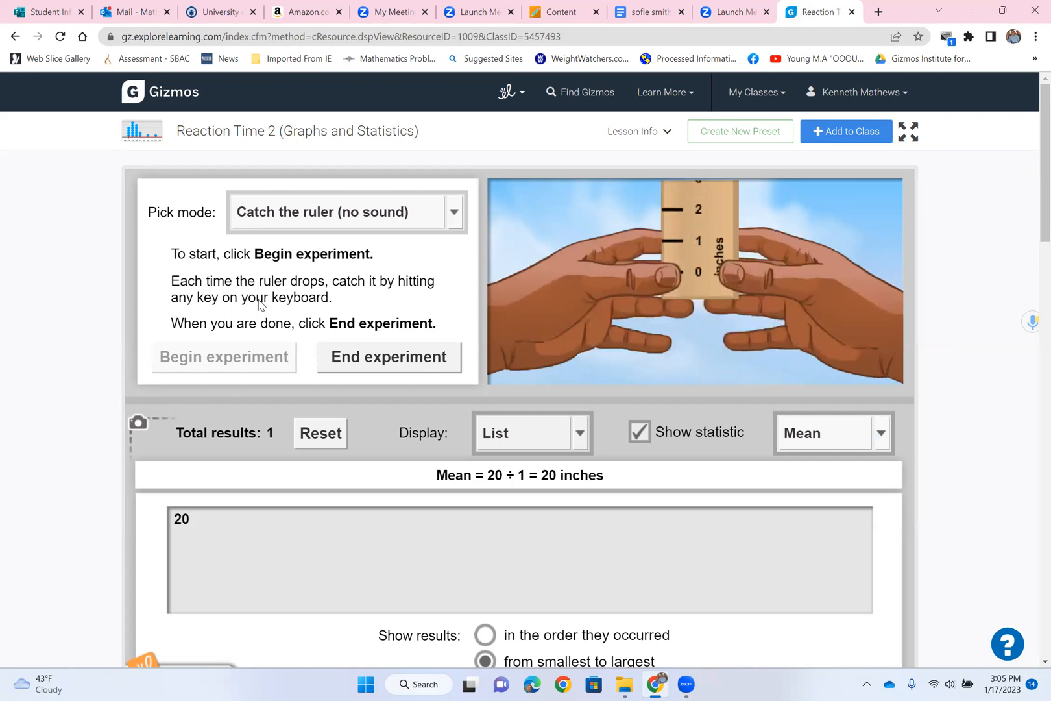
pyautogui.press('space')
pyautogui.press('space')
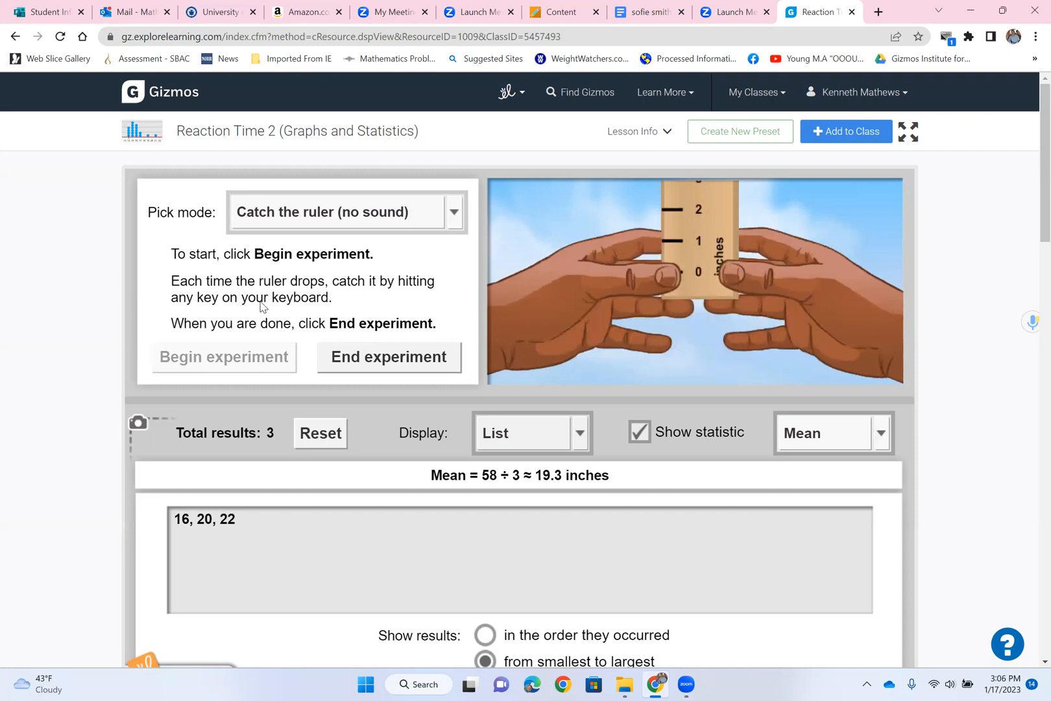
pyautogui.press('space')
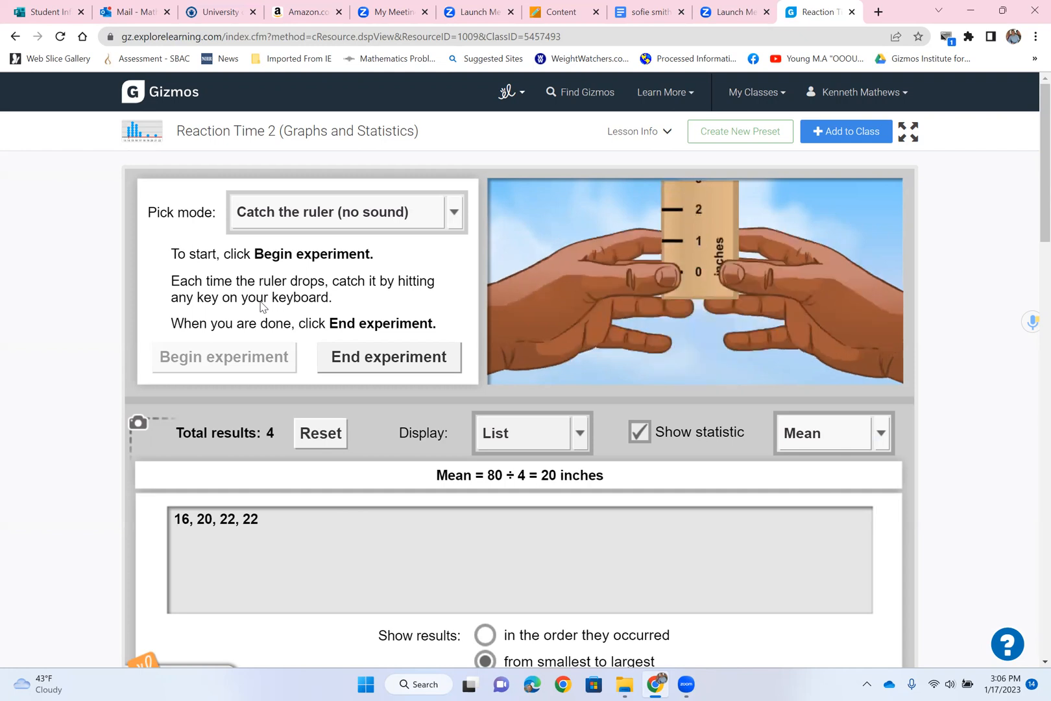
pyautogui.press('space')
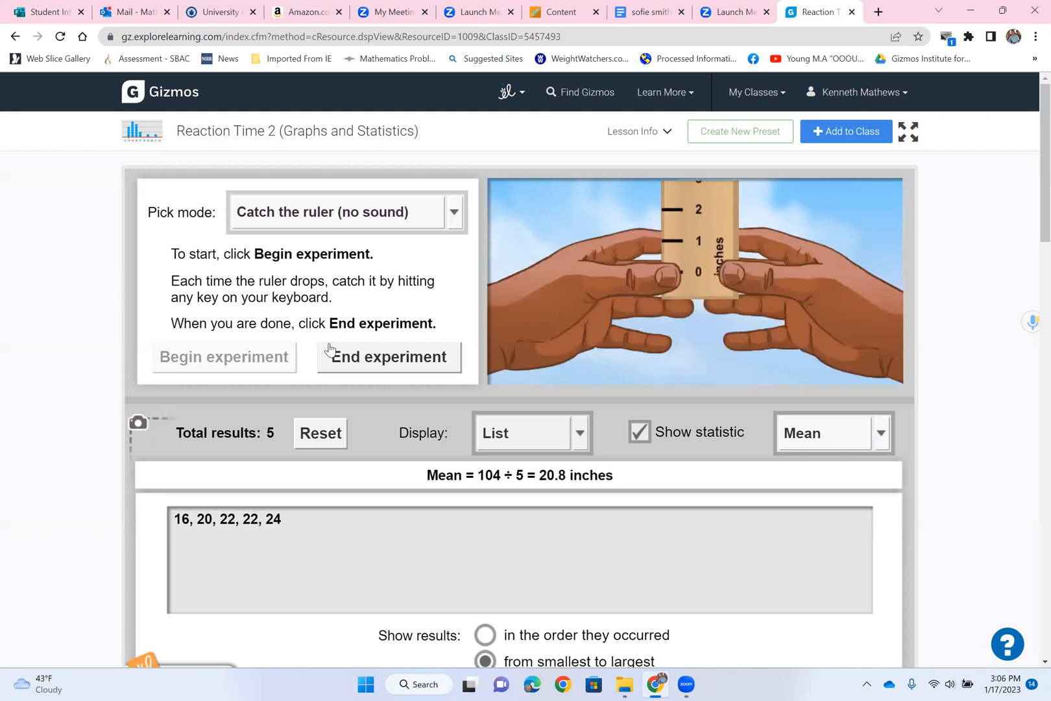
pyautogui.click(457, 356)
# Step: Show the results in the order they occurred, and display them as a table down to the 22-inch row
pyautogui.scroll(-2, 450, 359)
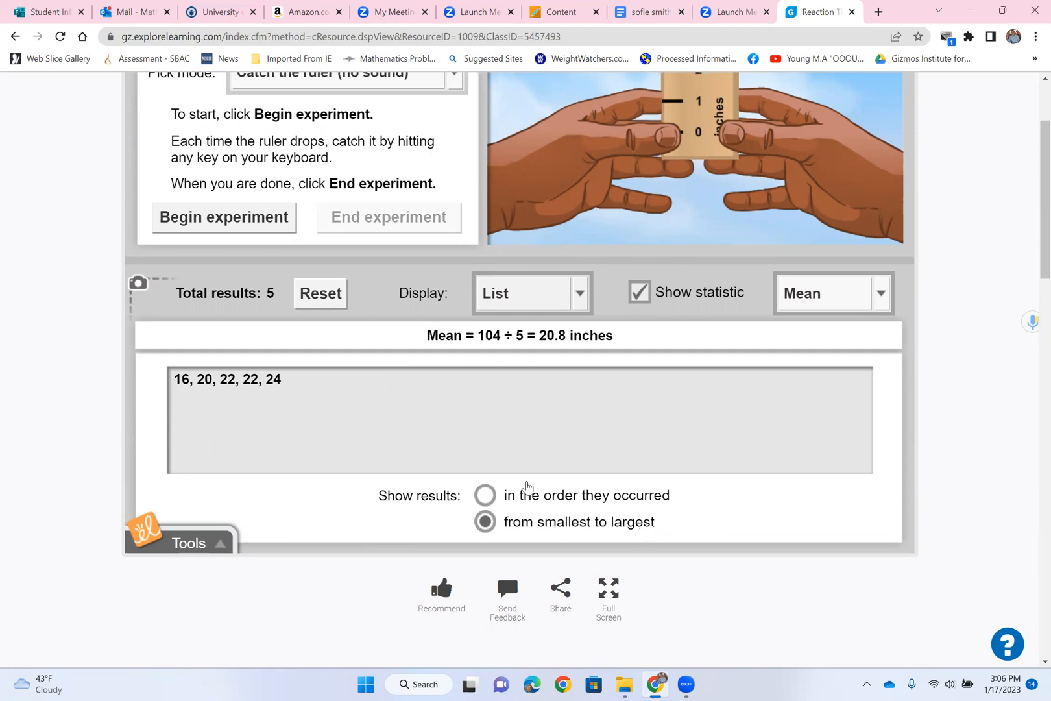
pyautogui.click(485, 495)
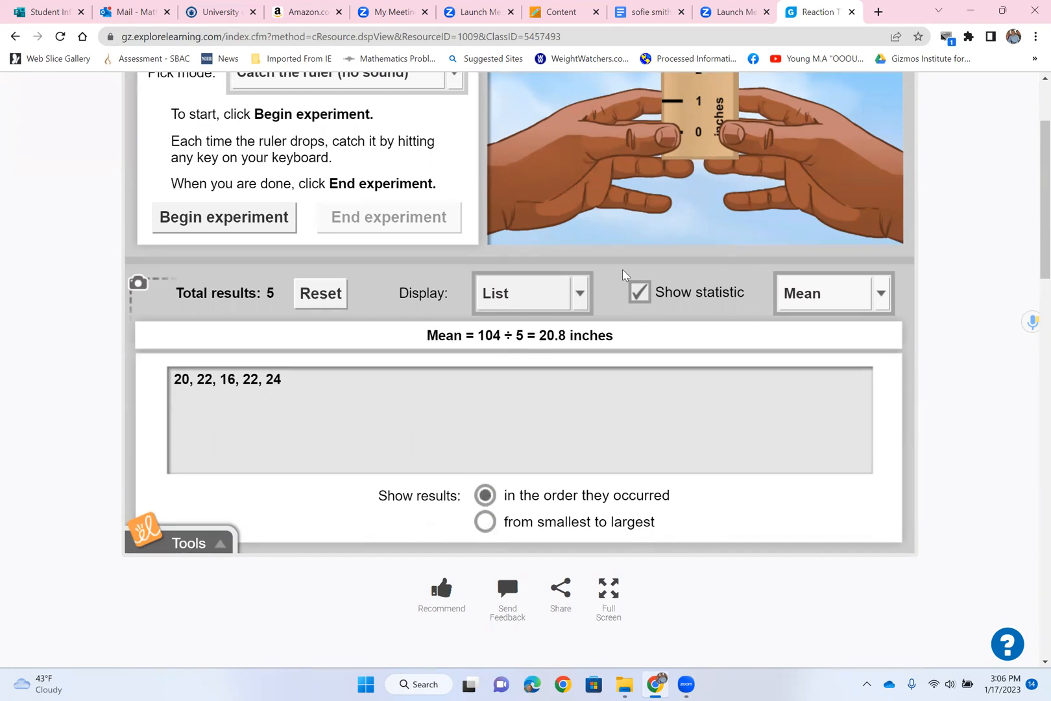
pyautogui.click(589, 297)
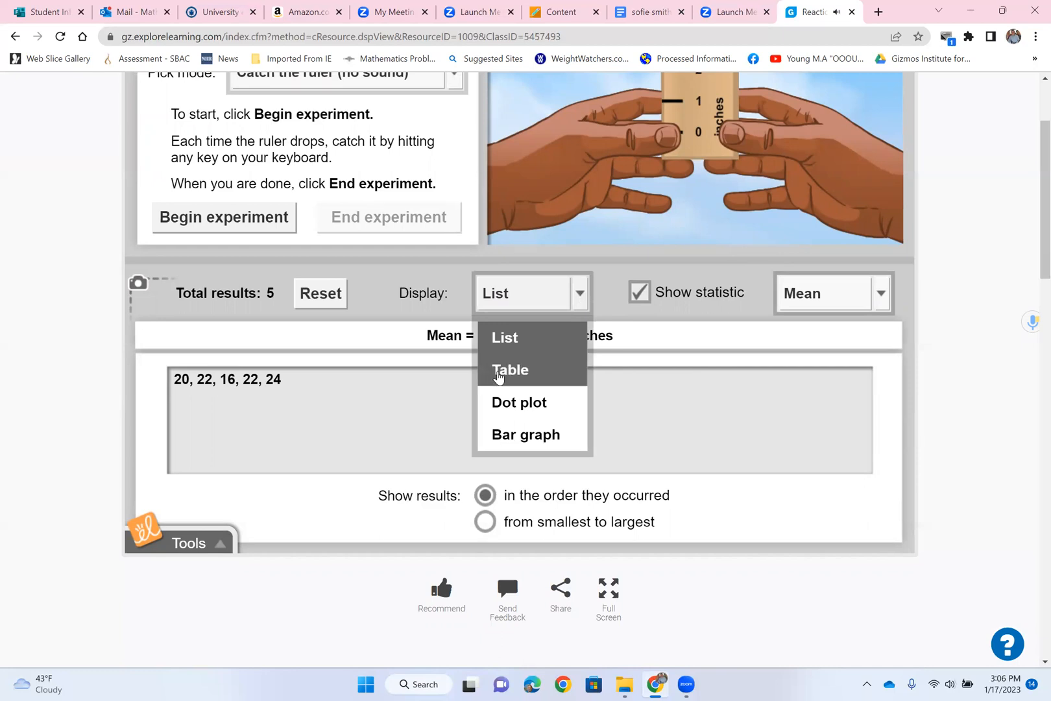
pyautogui.click(506, 373)
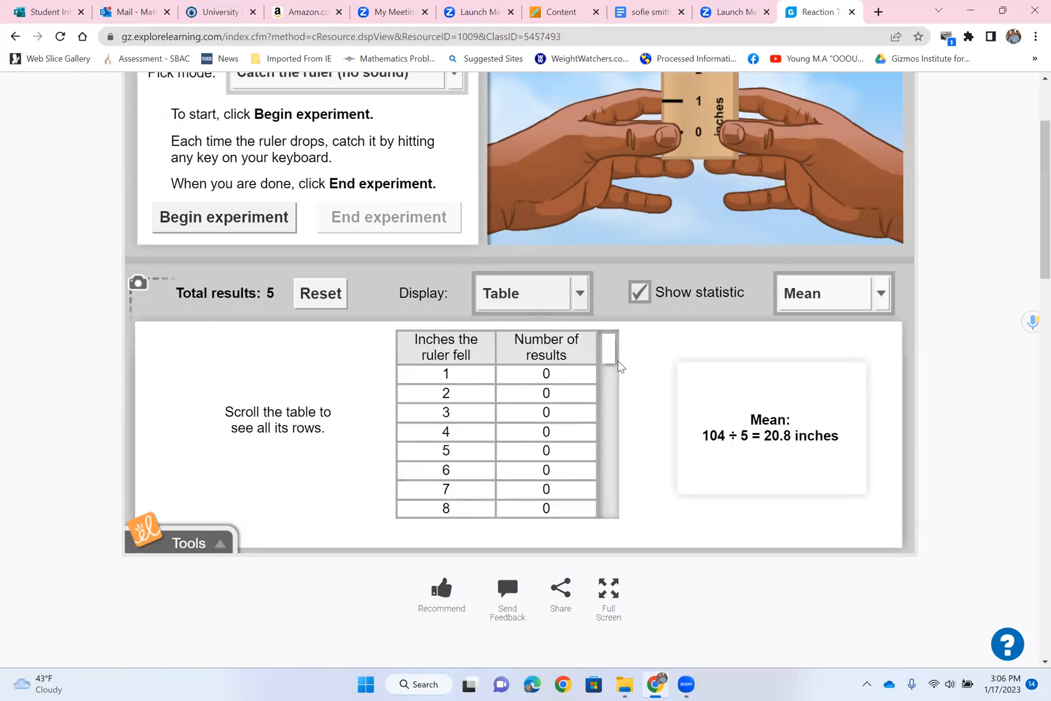
pyautogui.moveTo(609, 349); pyautogui.dragTo(609, 426)
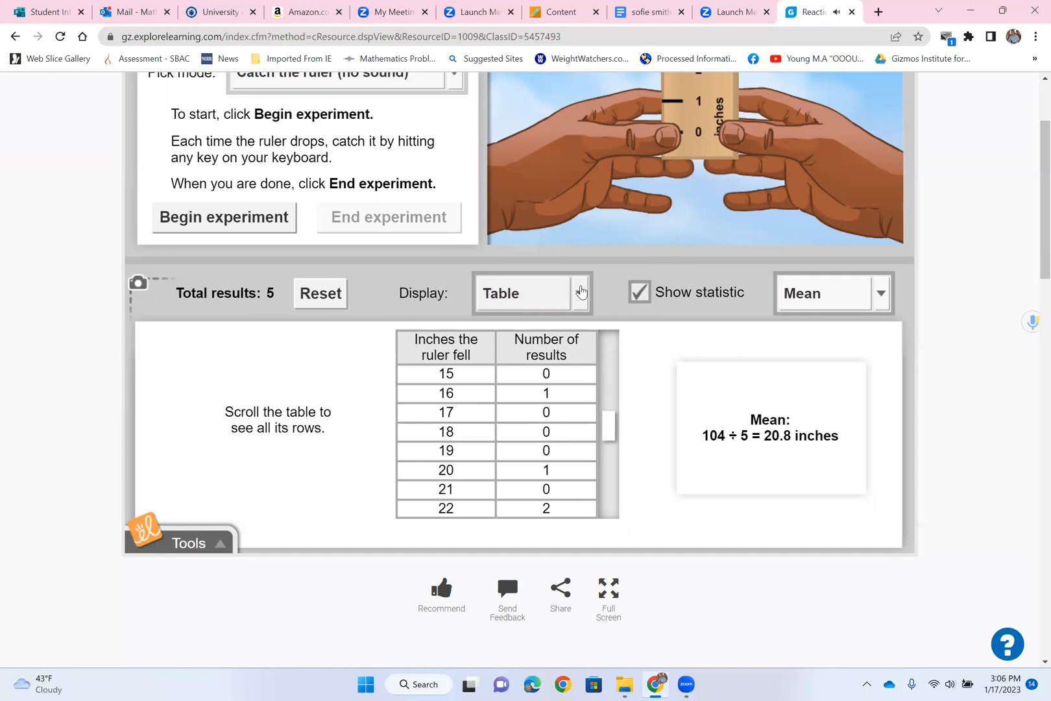
# Step: Display the ruler results first as a dot plot and after that as a bar graph
pyautogui.click(579, 293)
pyautogui.click(537, 404)
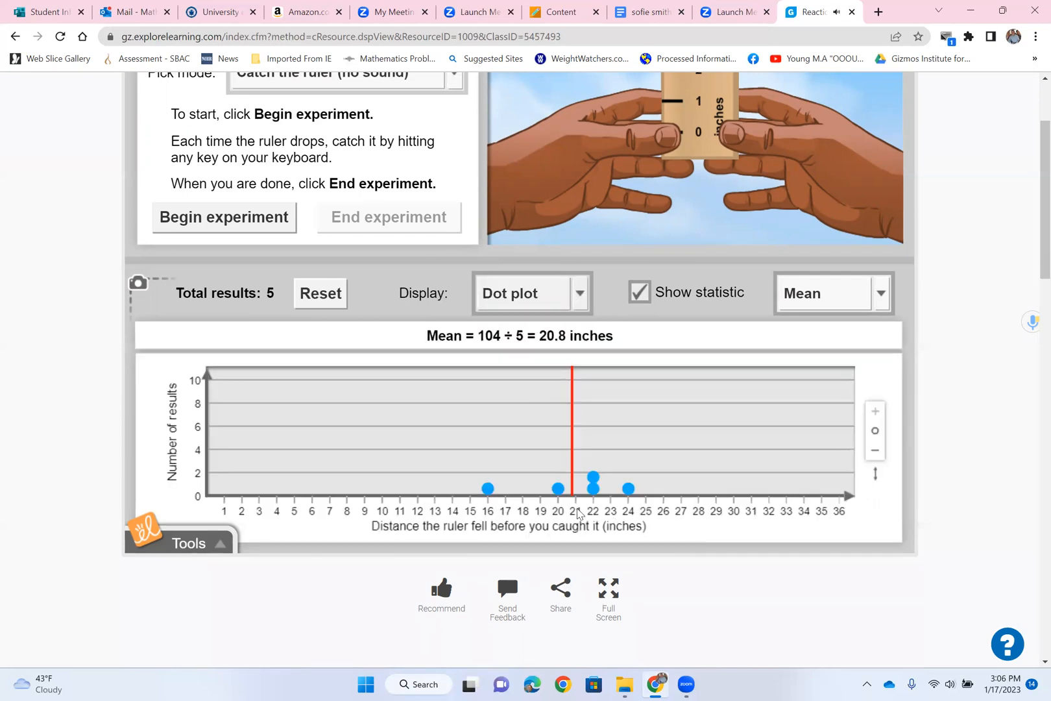
pyautogui.click(579, 297)
pyautogui.click(542, 436)
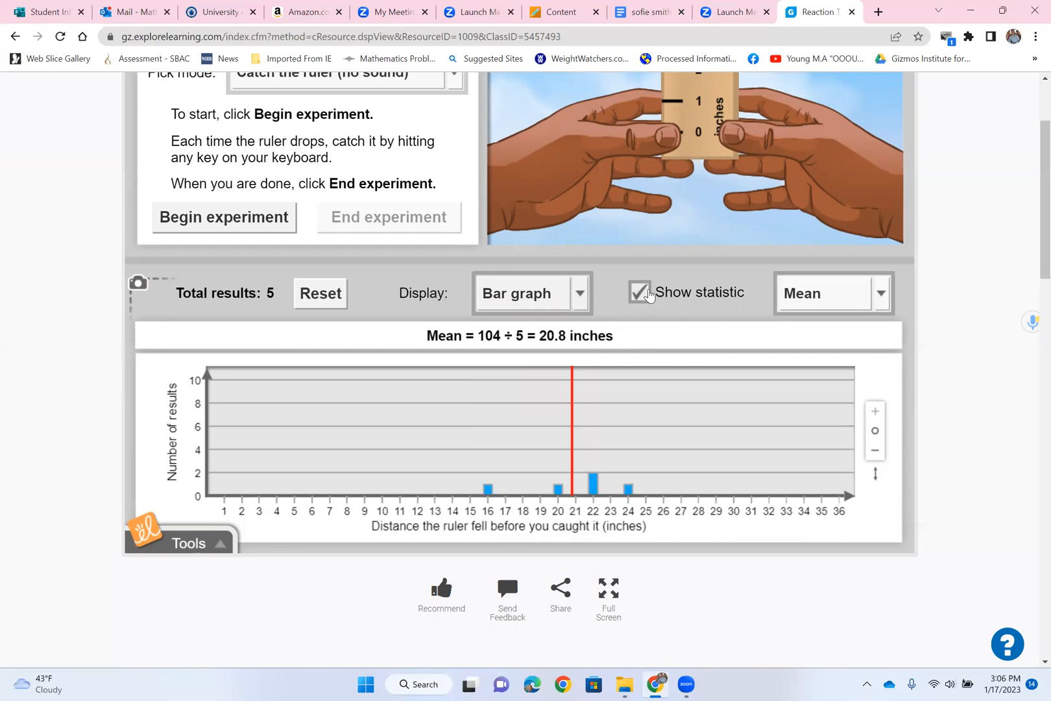
# Step: Toggle the statistic off and back on, and view the range and the mode on the bar graph
pyautogui.click(649, 295)
pyautogui.click(648, 295)
pyautogui.click(882, 298)
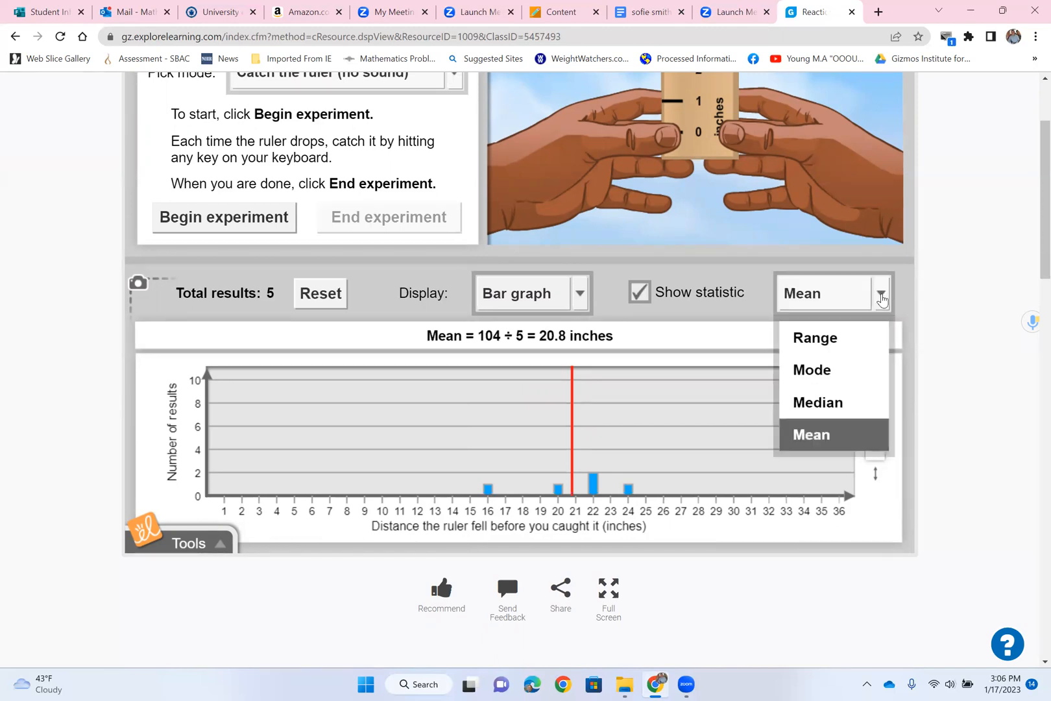
pyautogui.click(873, 342)
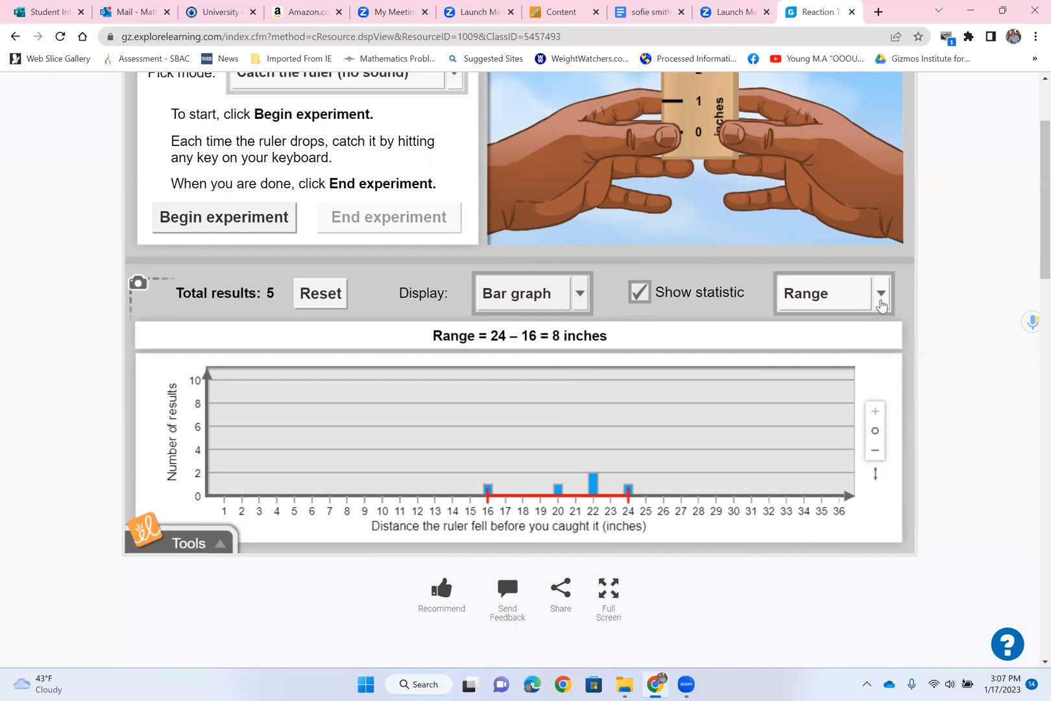
pyautogui.click(880, 297)
pyautogui.click(842, 376)
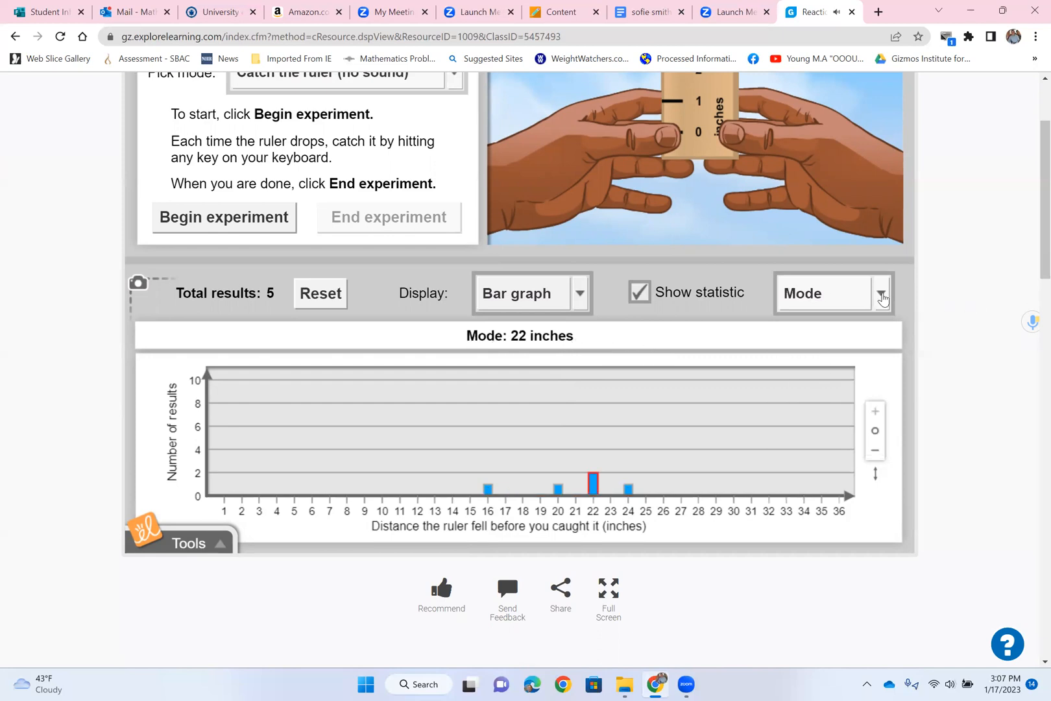
# Step: Change the results display to a dot plot and view the median followed by the mean on it
pyautogui.click(584, 286)
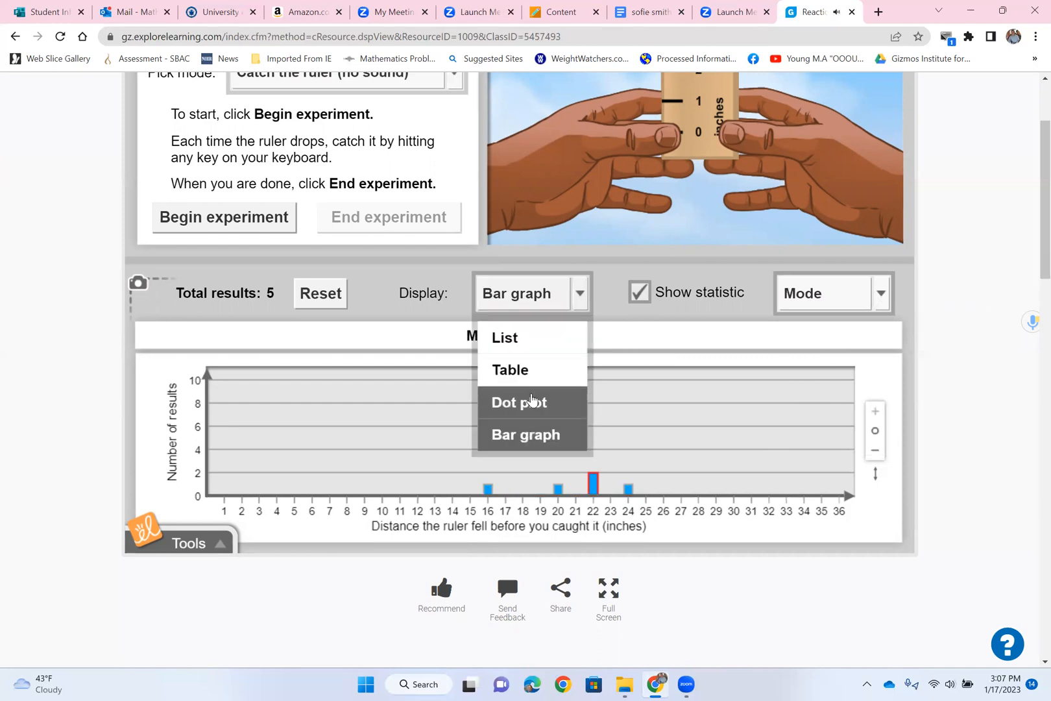
pyautogui.click(537, 402)
pyautogui.click(882, 299)
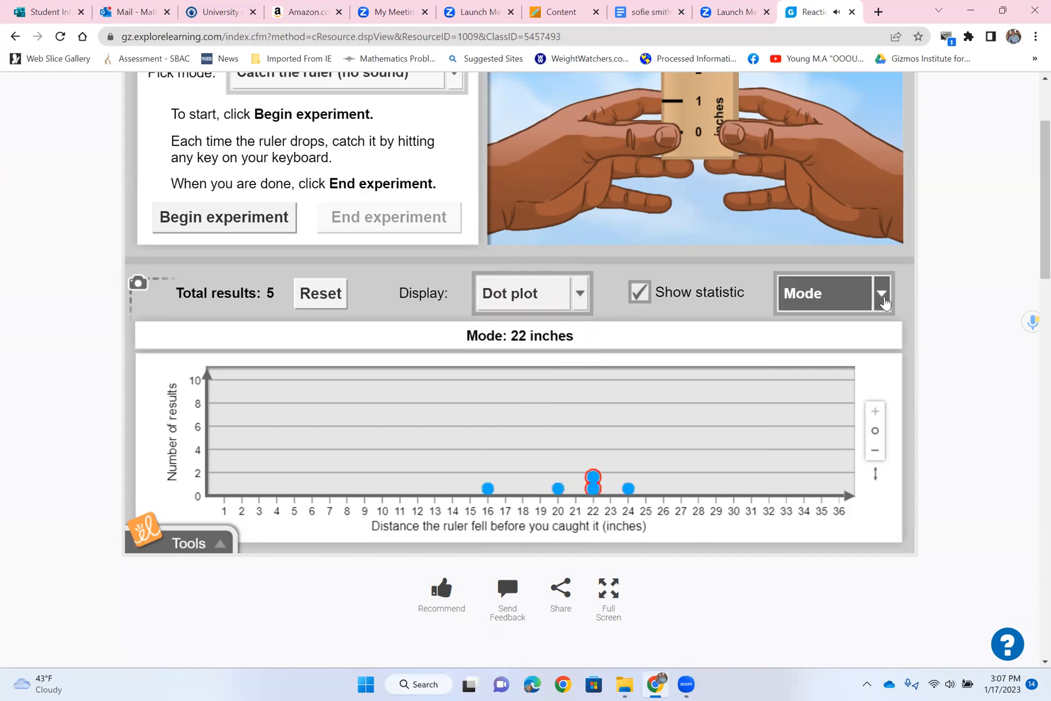
pyautogui.click(839, 400)
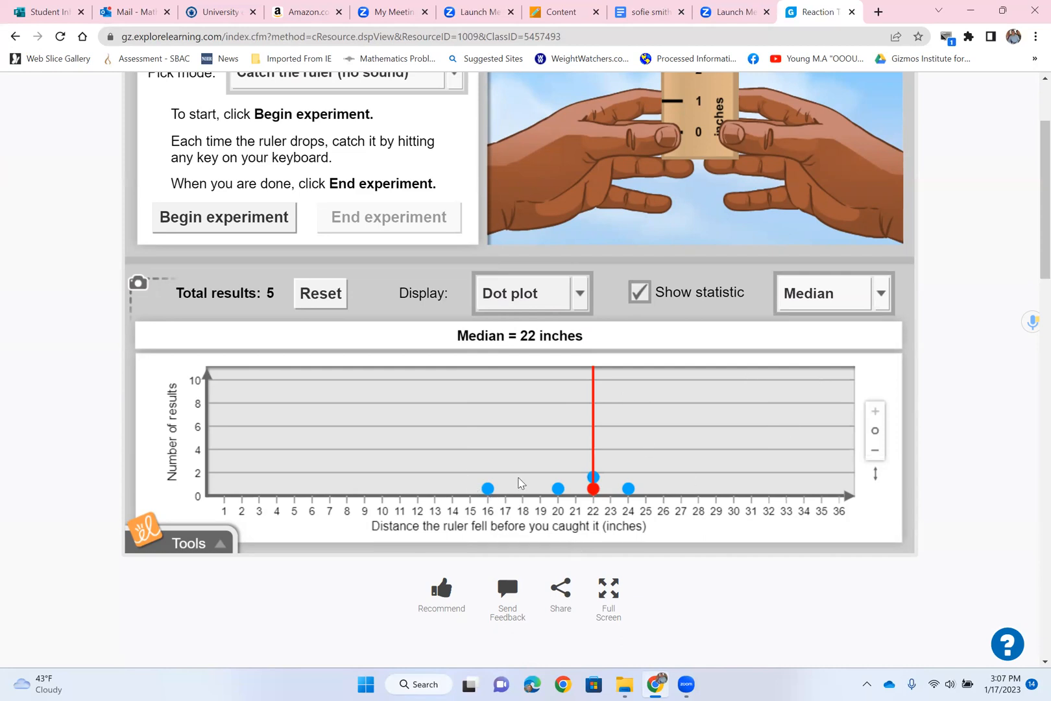
pyautogui.click(880, 293)
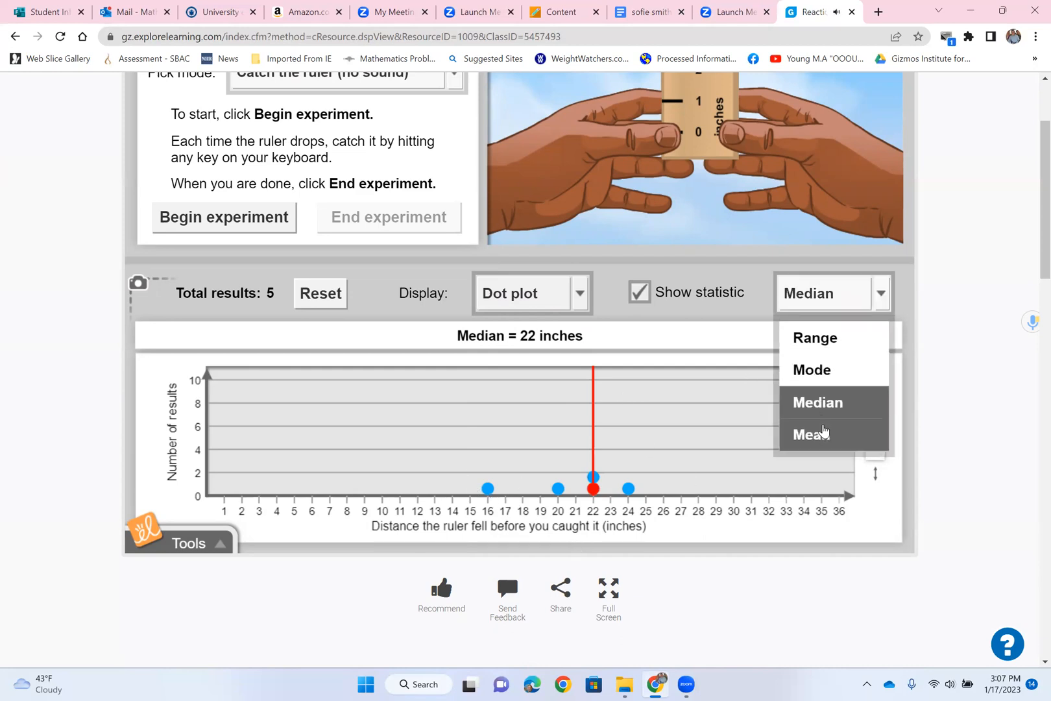
pyautogui.click(823, 434)
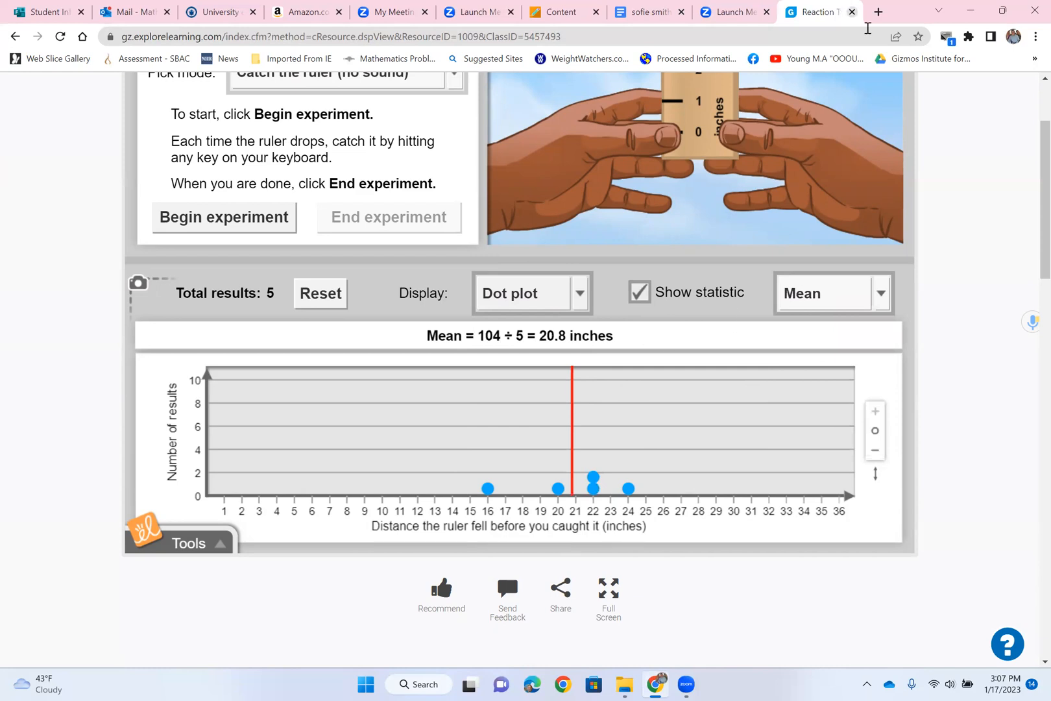
# Step: Run the Catch the ruler (with sound) experiment, catching the falling ruler three times, and end it
pyautogui.scroll(2, 642, 269)
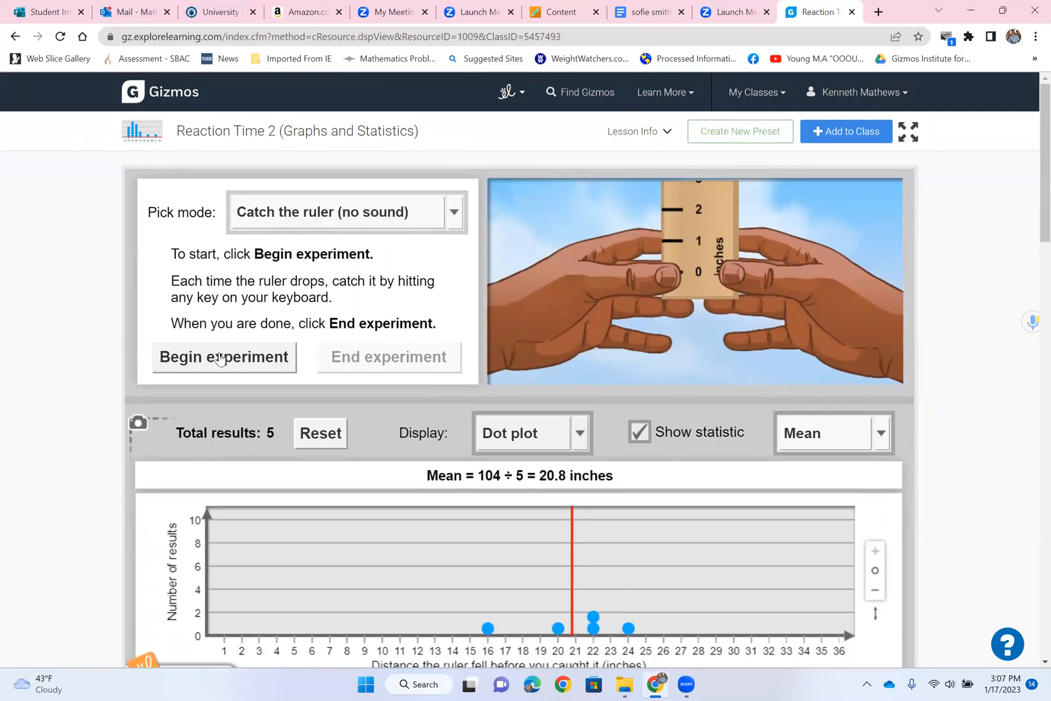
pyautogui.click(455, 214)
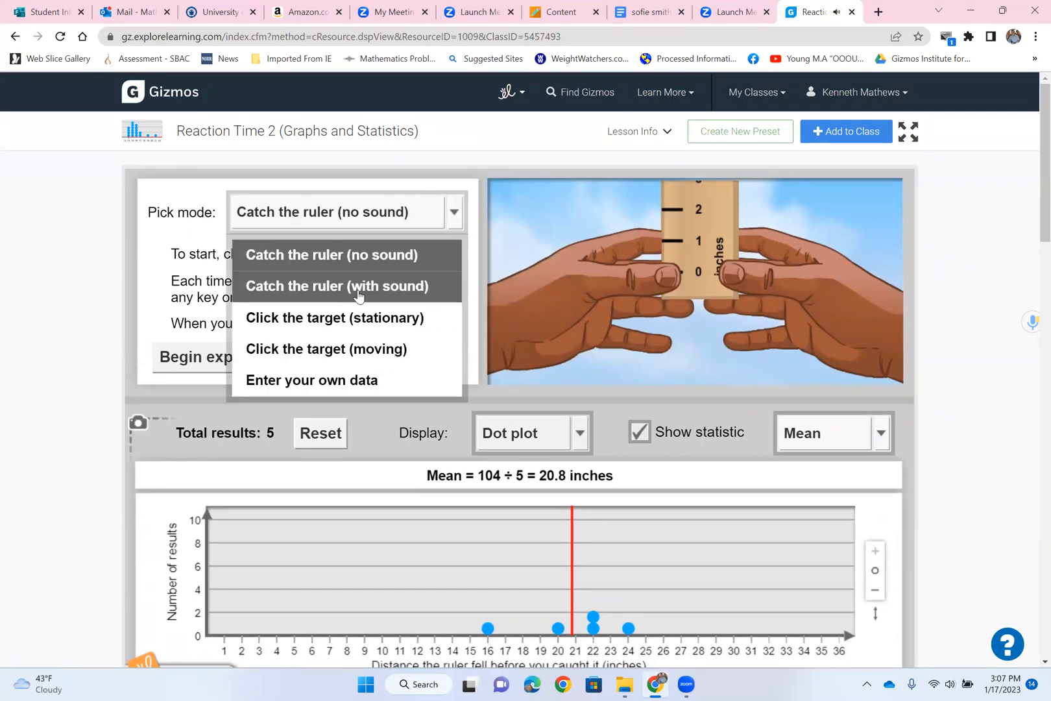
pyautogui.click(358, 290)
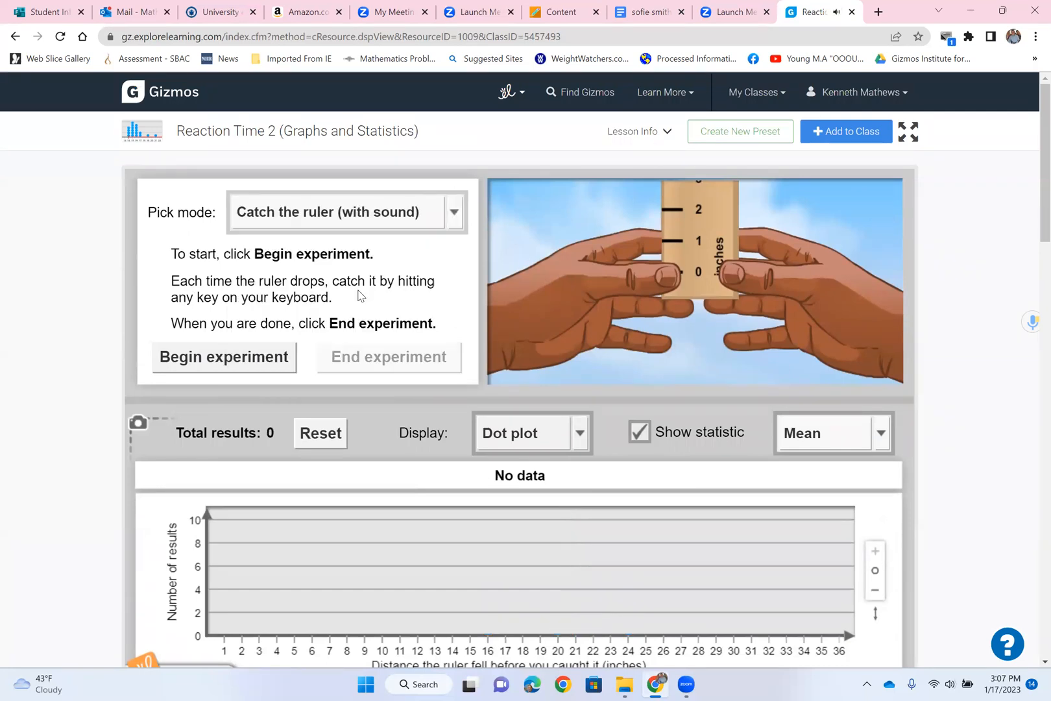
pyautogui.click(268, 357)
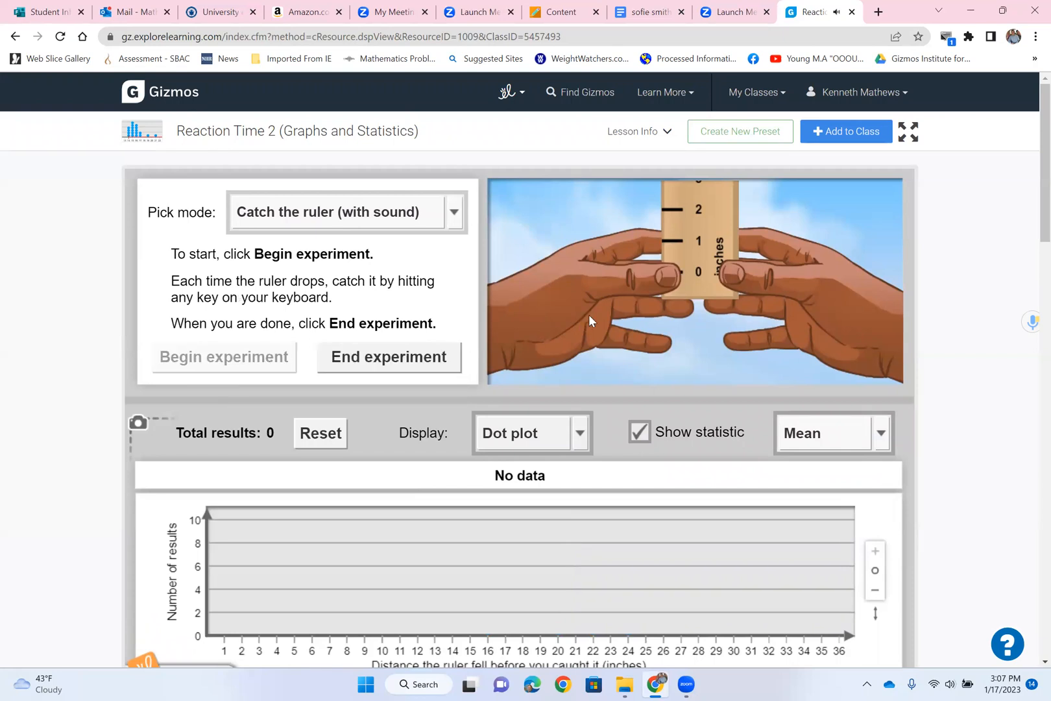
pyautogui.press('space')
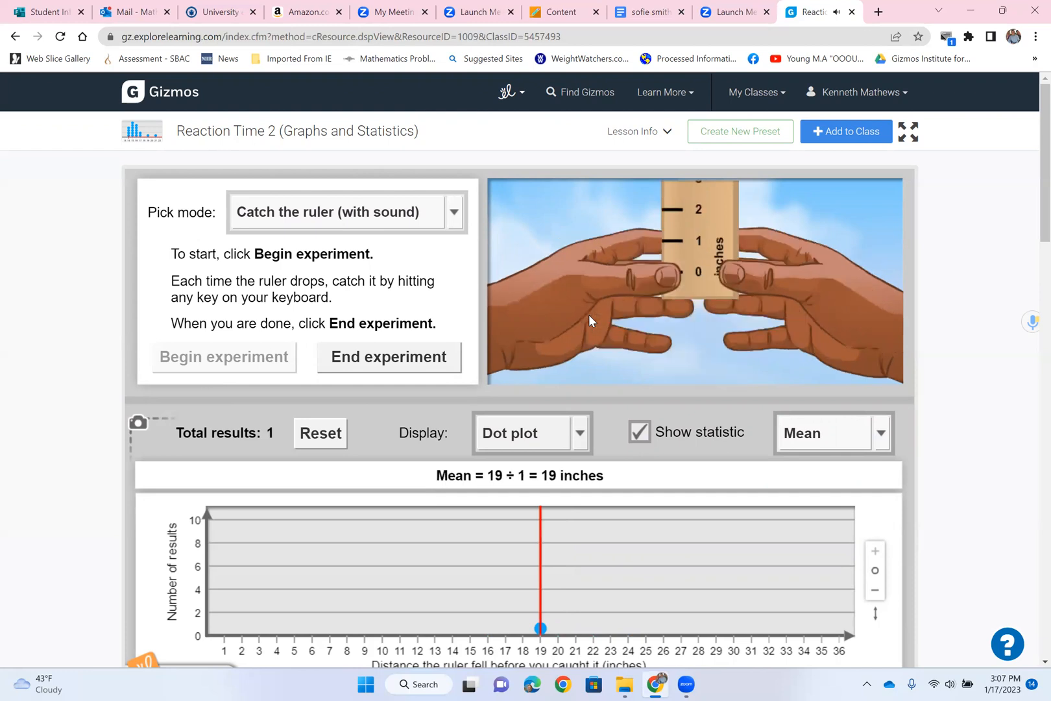
pyautogui.press('space')
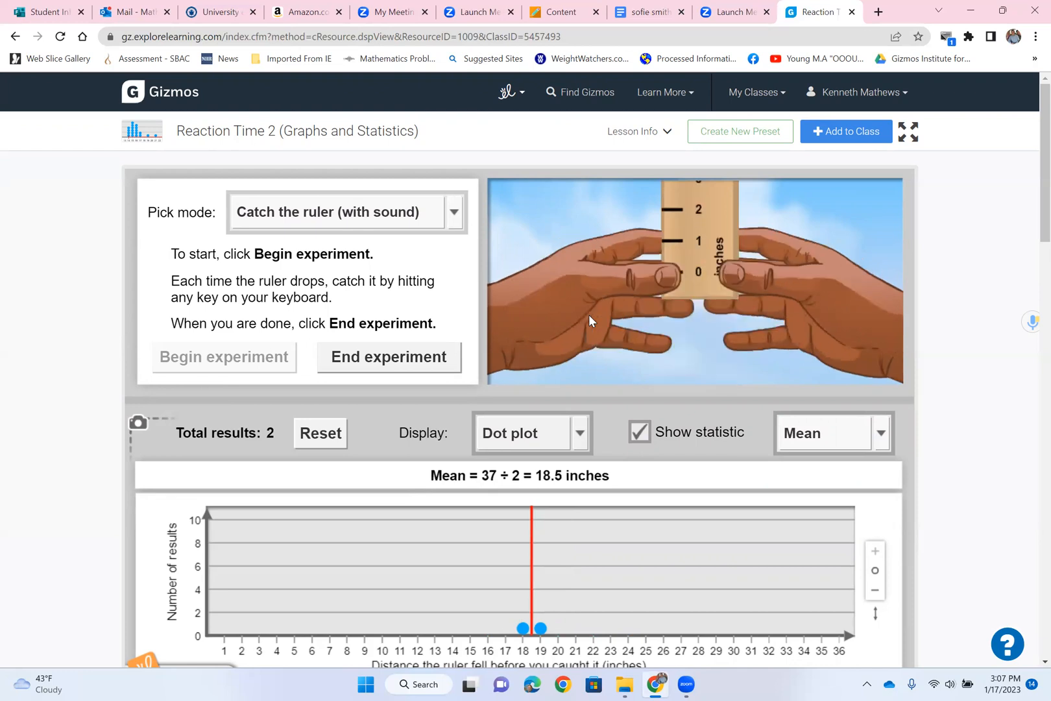
pyautogui.press('space')
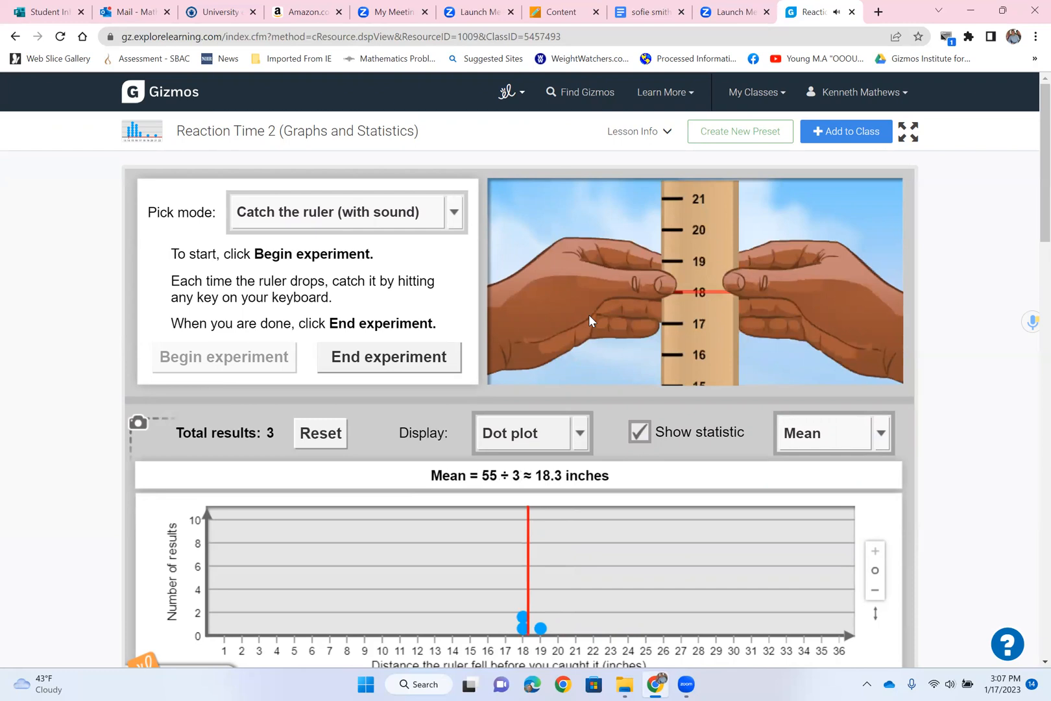
pyautogui.click(375, 349)
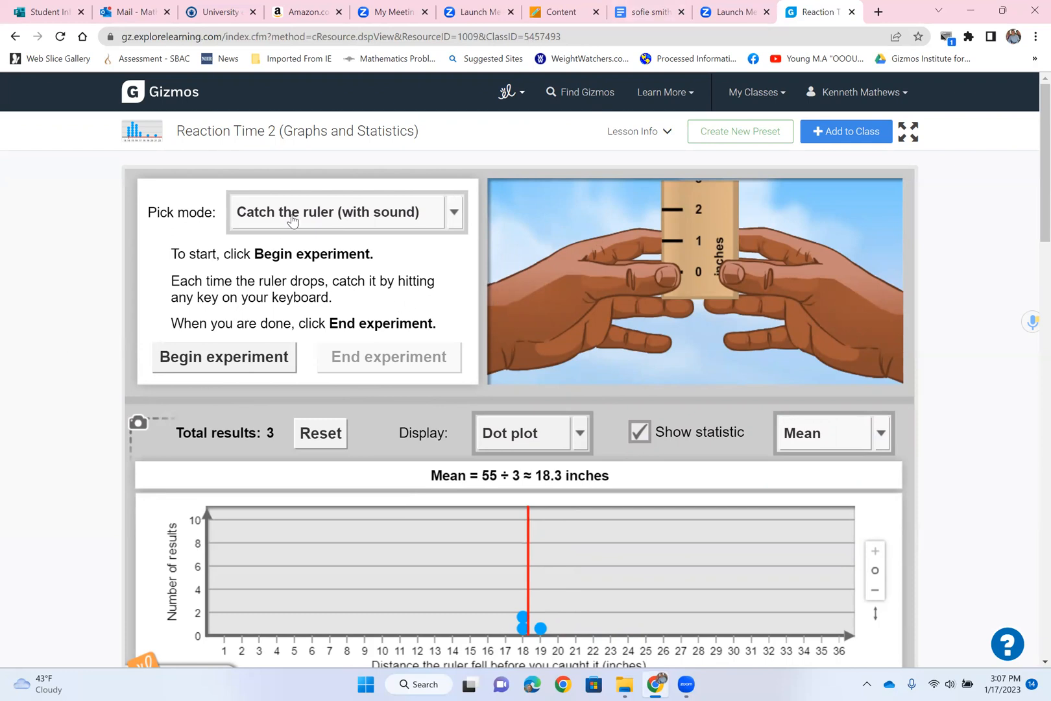
# Step: Switch to the Reaction Time 2 worksheet in Google Docs and review the Activity A questions, prior knowledge questions and Gizmo Warm-up
pyautogui.click(632, 14)
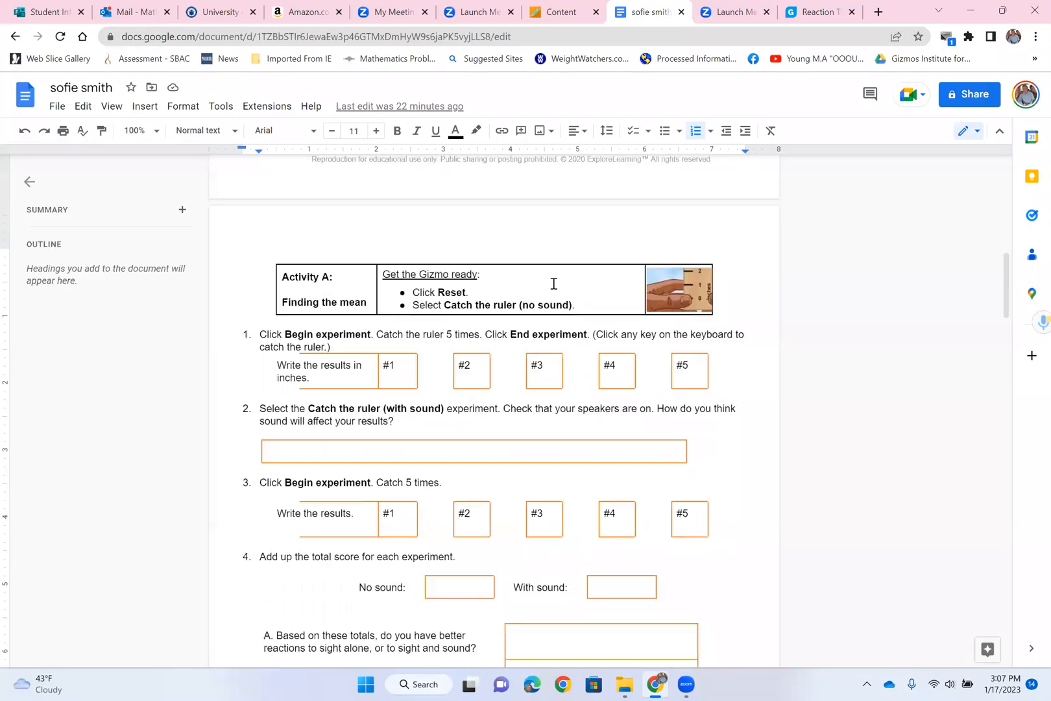
pyautogui.scroll(-1, 554, 282)
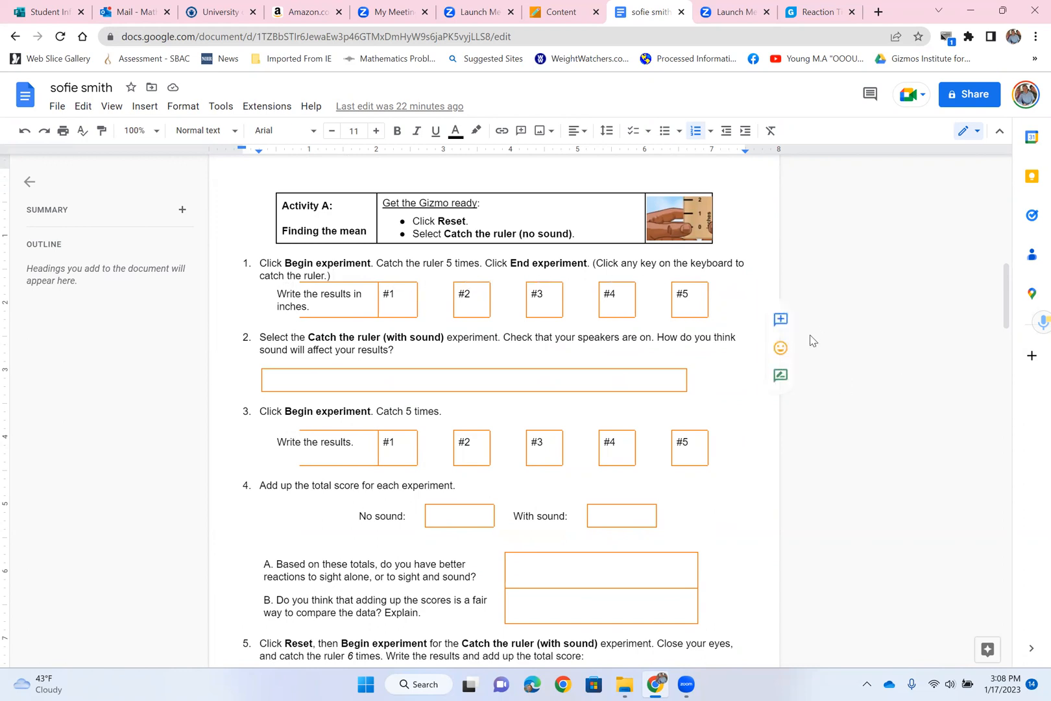
pyautogui.scroll(-1, 713, 324)
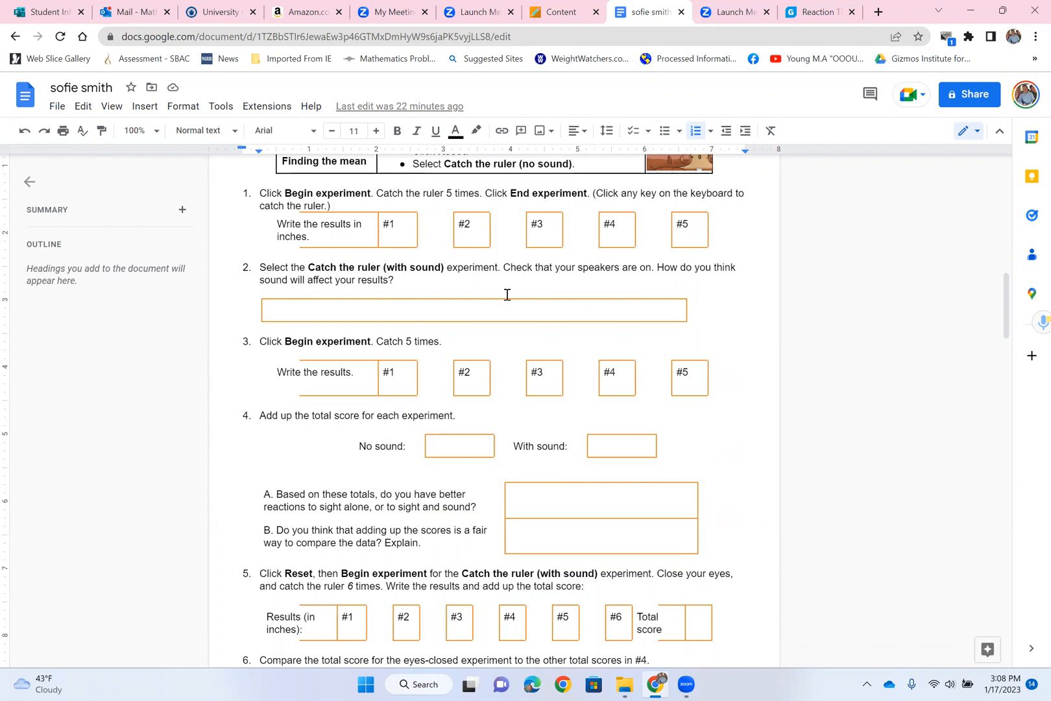
pyautogui.scroll(-5, 507, 294)
pyautogui.scroll(-12, 515, 324)
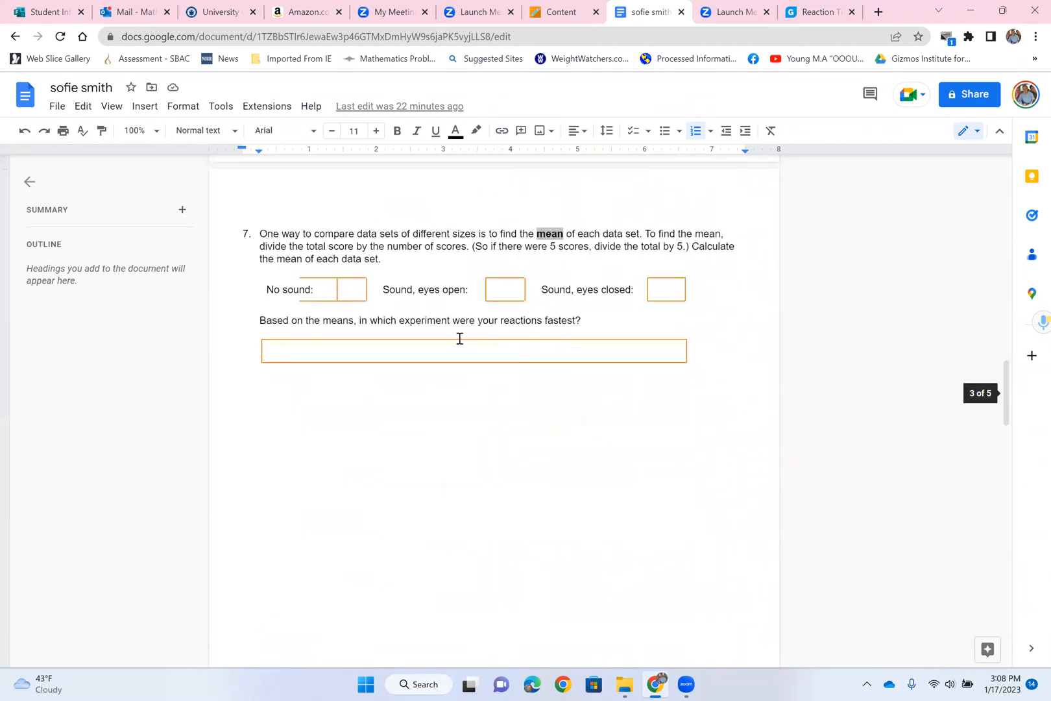
pyautogui.scroll(20, 321, 308)
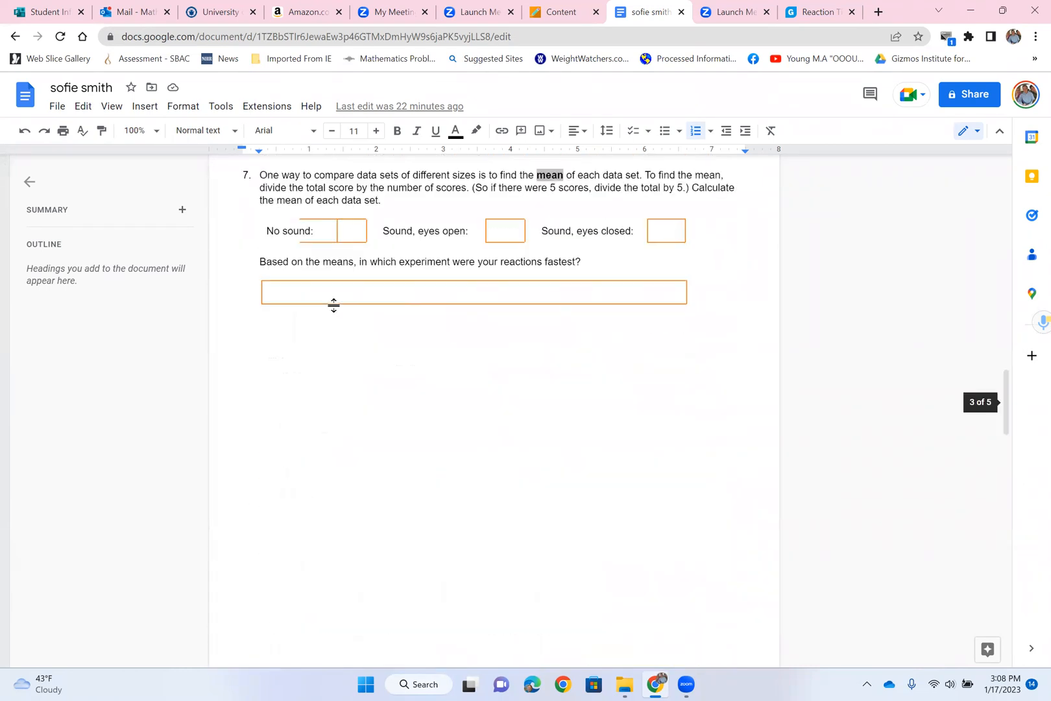
pyautogui.scroll(3, 295, 273)
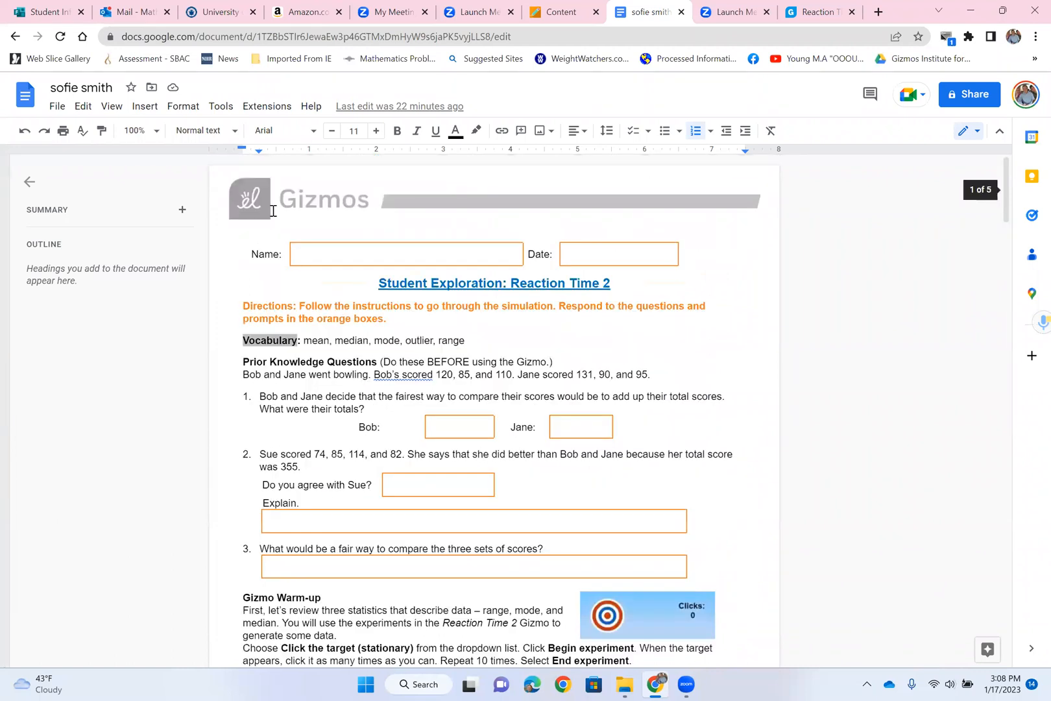
pyautogui.scroll(-6, 373, 328)
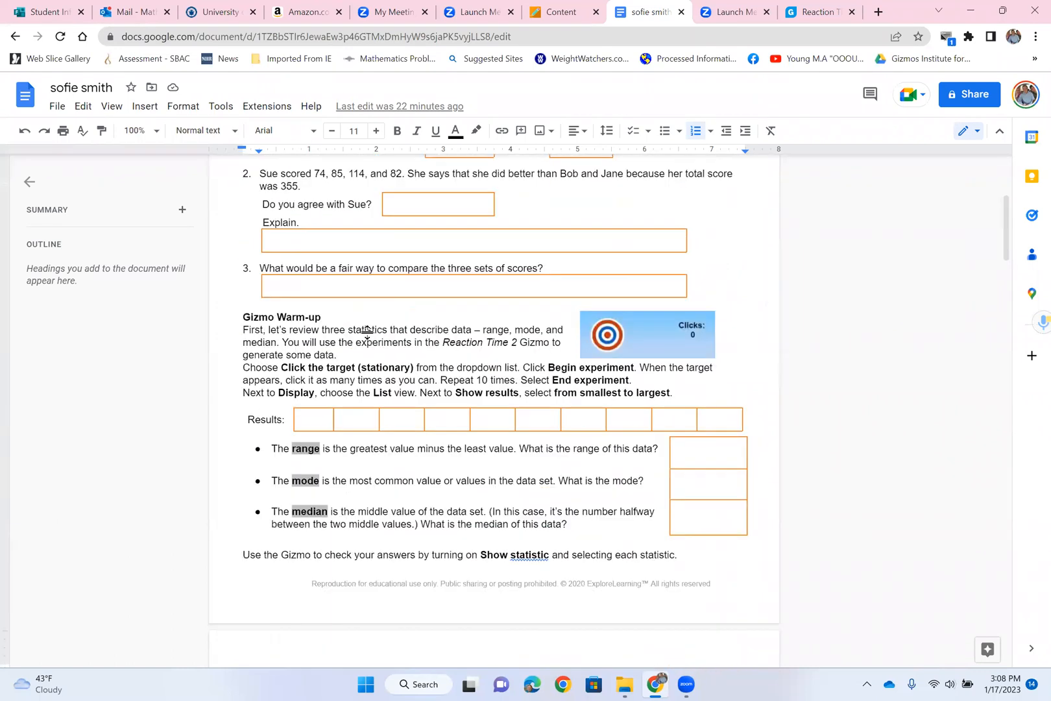
# Step: Download the student worksheet as a PDF document and open the downloaded file
pyautogui.scroll(4, 368, 344)
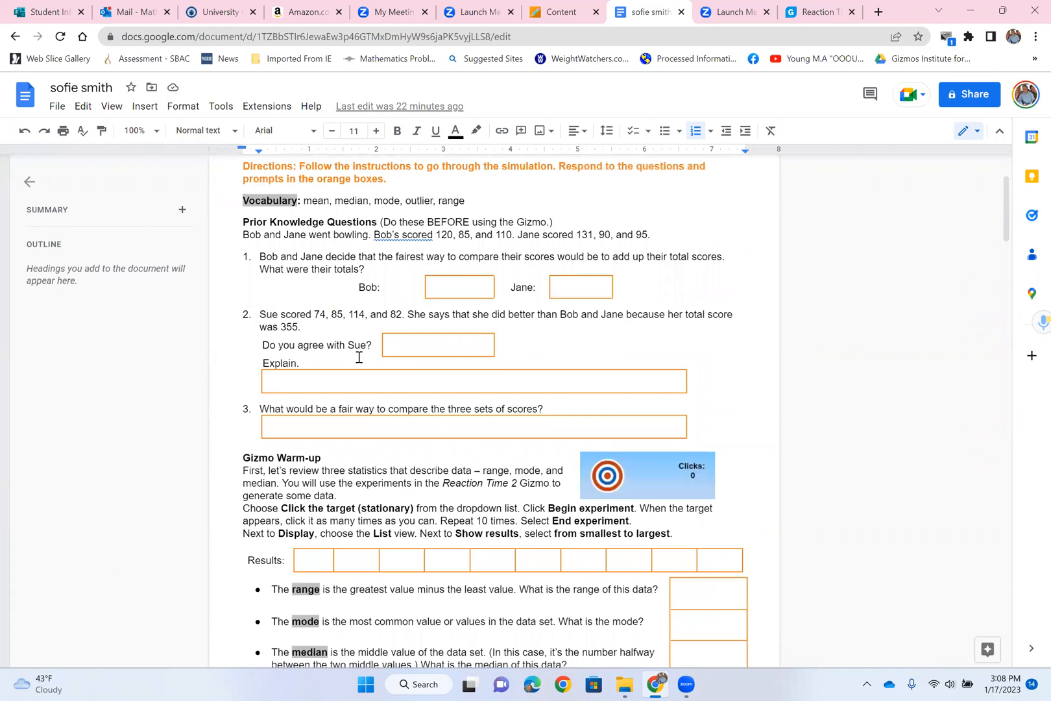
pyautogui.scroll(-8, 359, 356)
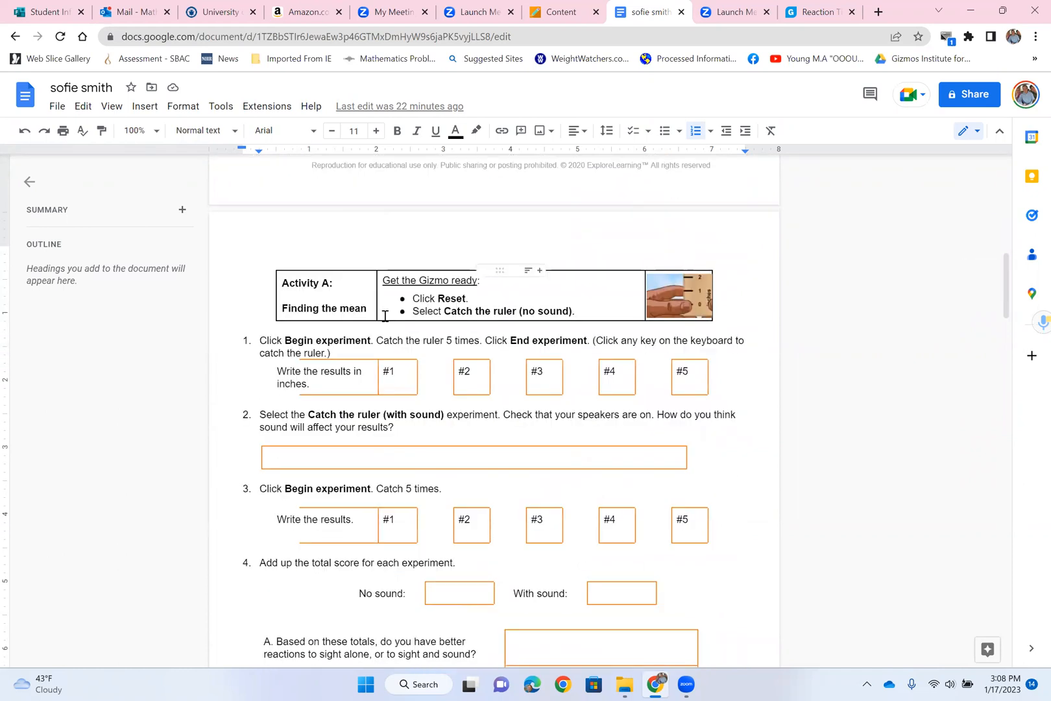
pyautogui.click(58, 109)
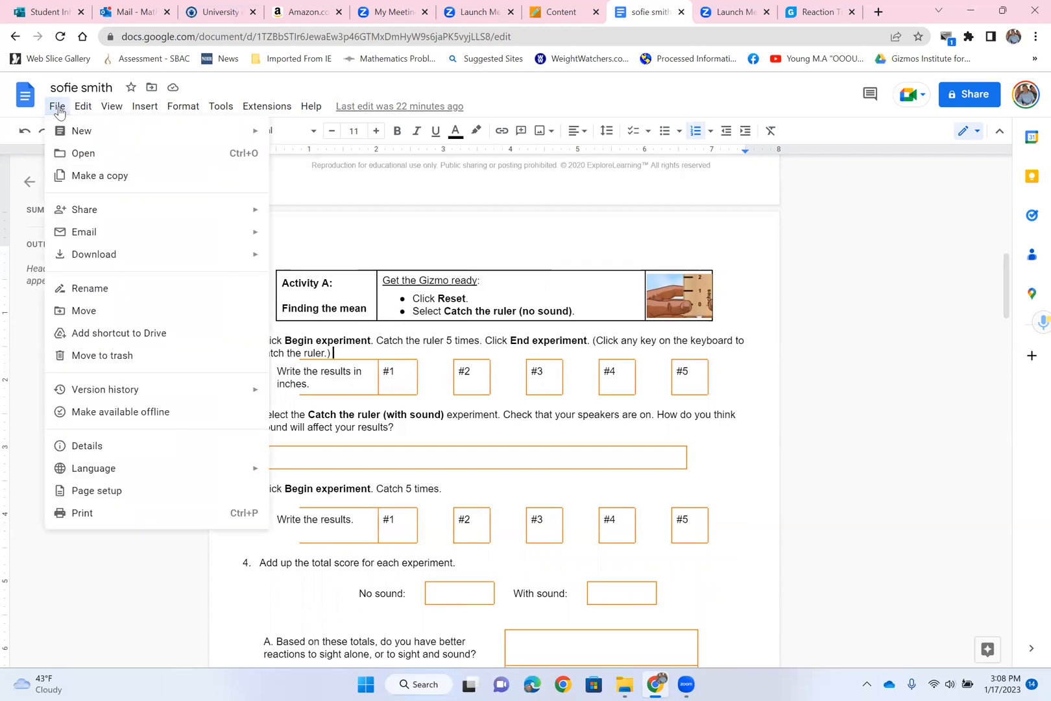
pyautogui.moveTo(68, 258)
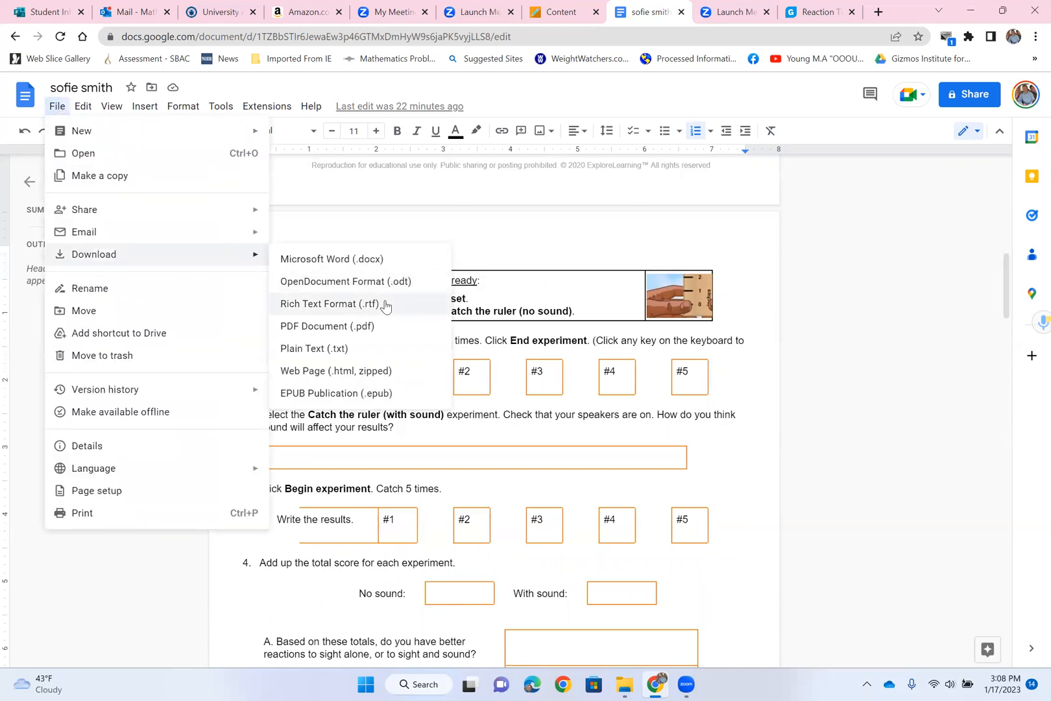
pyautogui.click(363, 329)
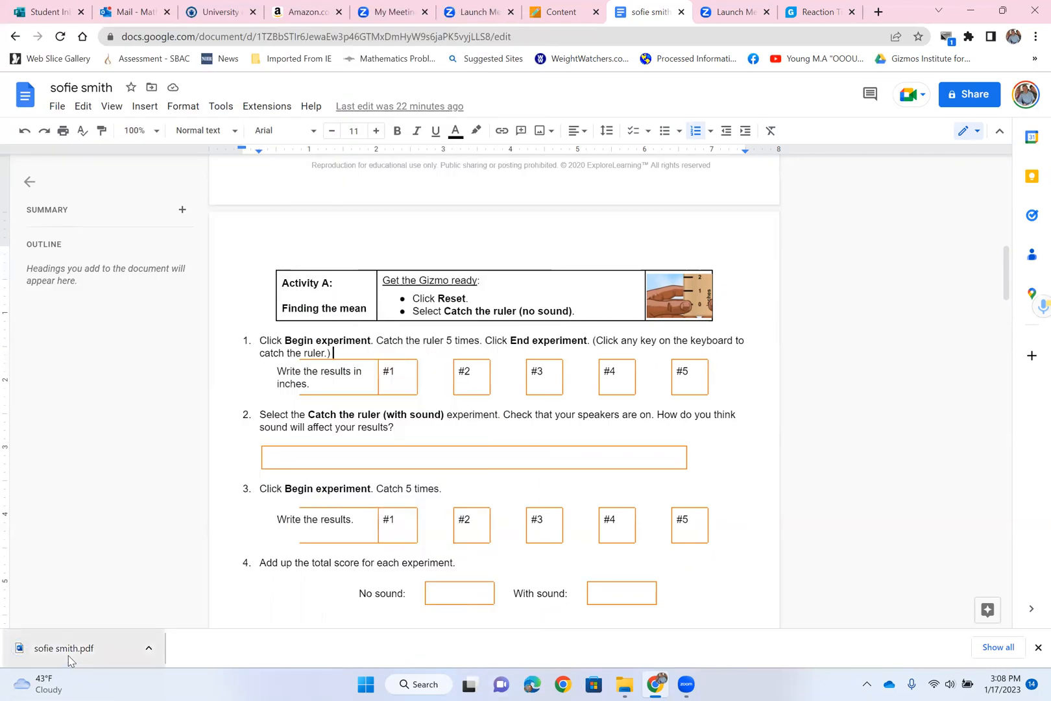
pyautogui.click(72, 655)
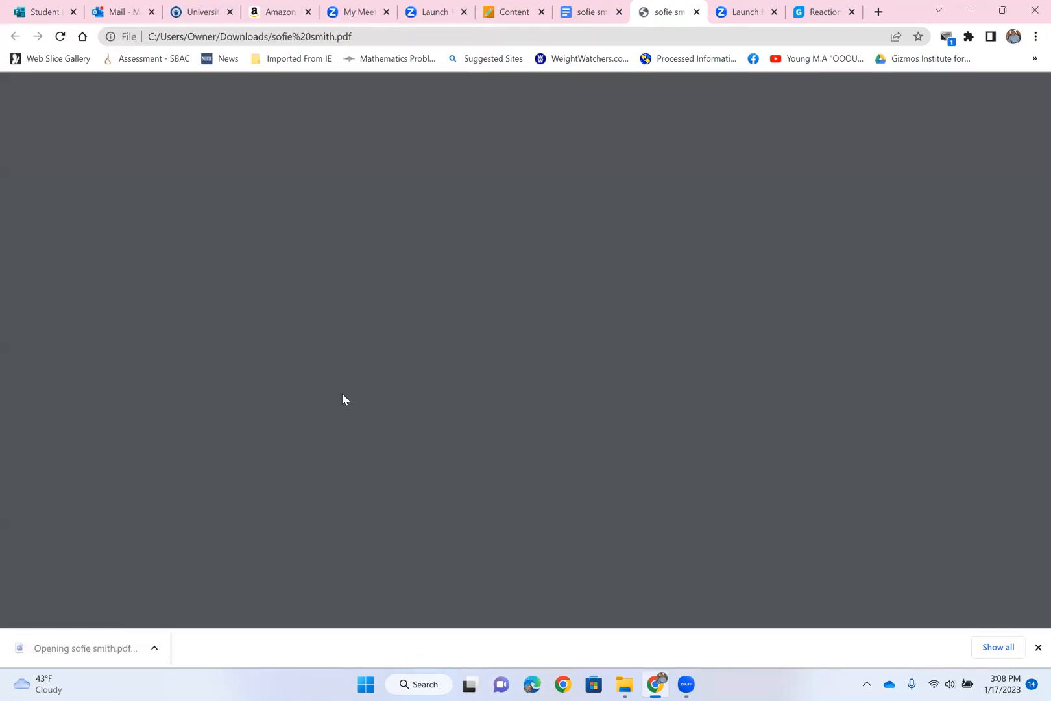